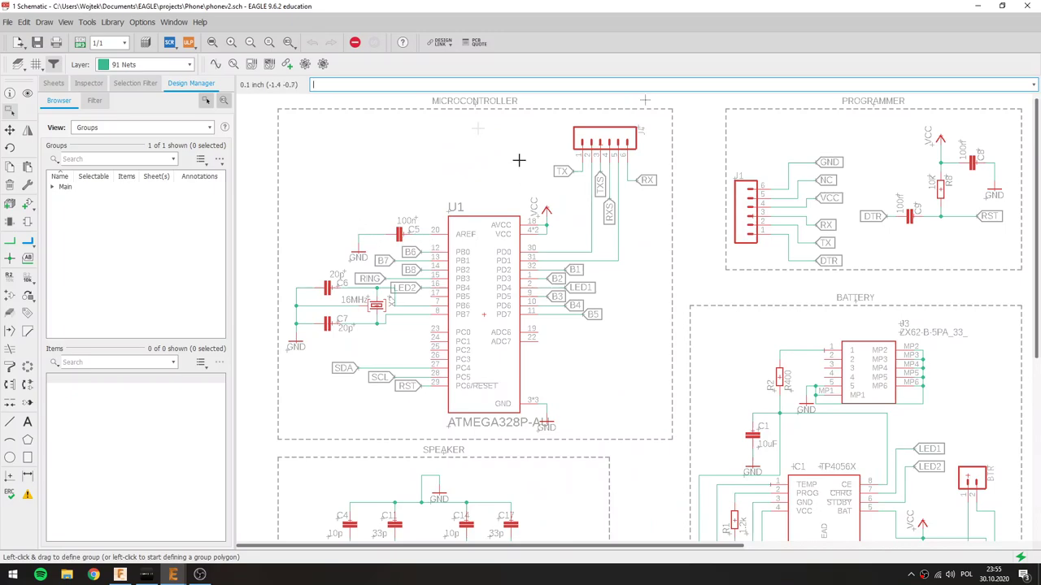
Inspect the board in a floating manufacturing preview, then close the preview
scroll(534, 347, "down", 1)
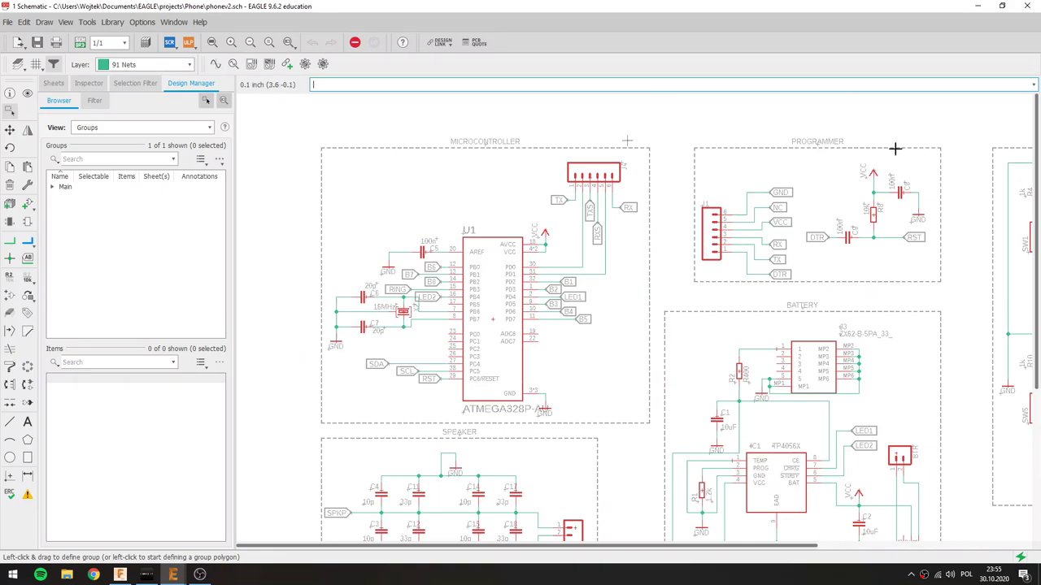
scroll(936, 140, "up", 3)
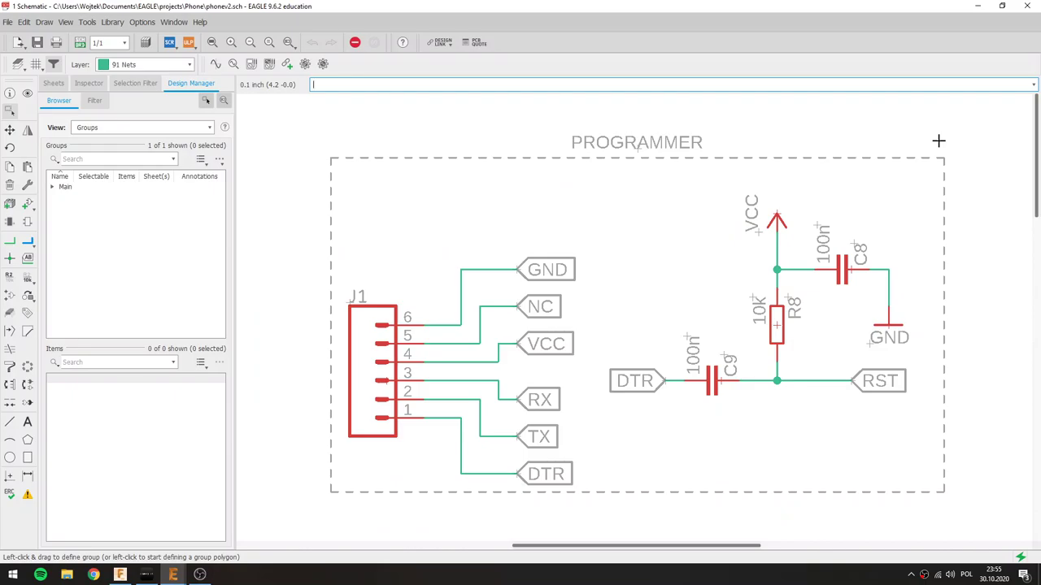
scroll(938, 140, "down", 3)
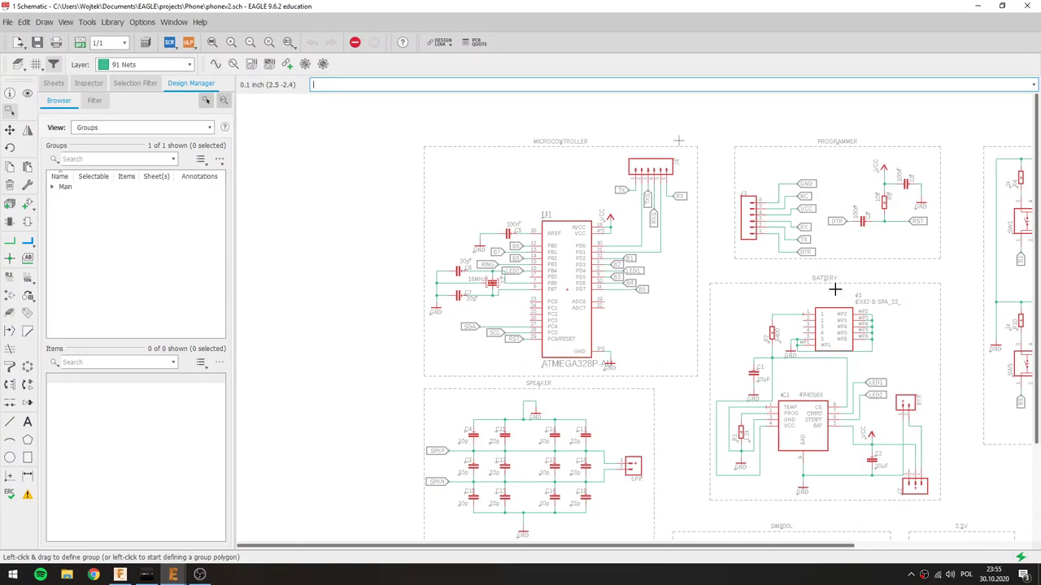
scroll(878, 508, "up", 2)
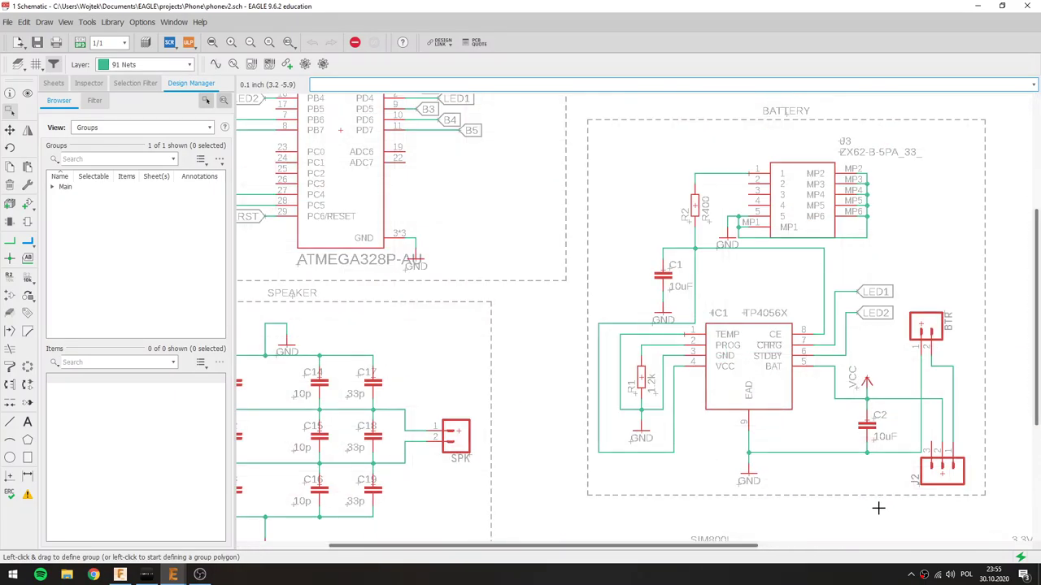
scroll(964, 342, "down", 3)
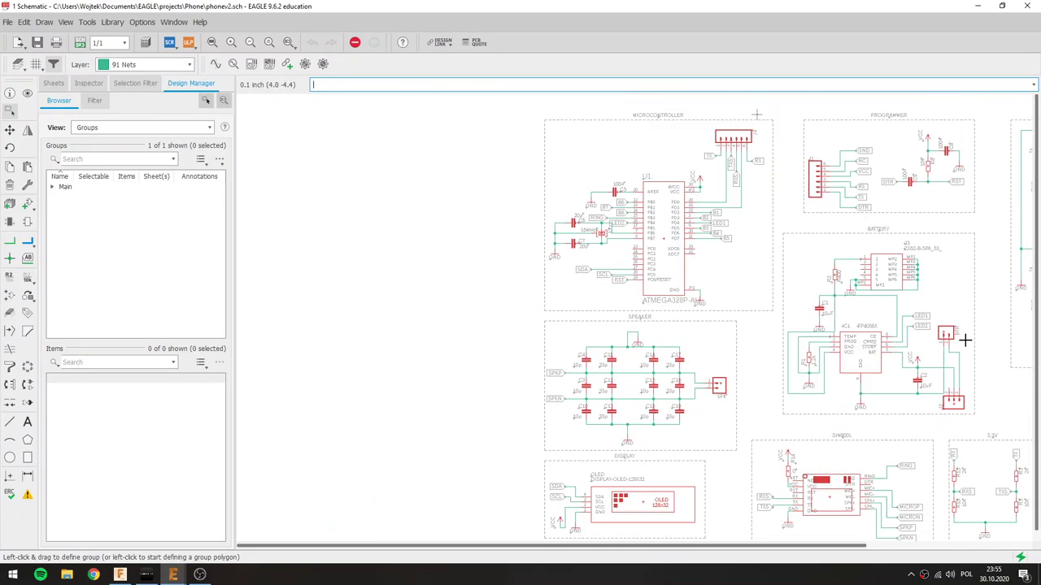
scroll(672, 312, "up", 3)
scroll(281, 306, "down", 4)
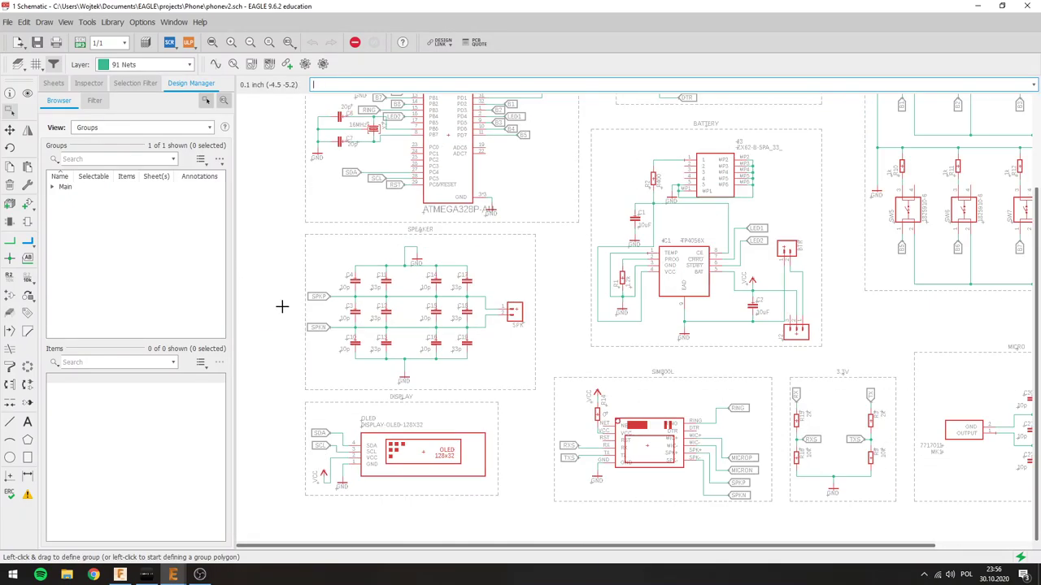
scroll(656, 194, "up", 3)
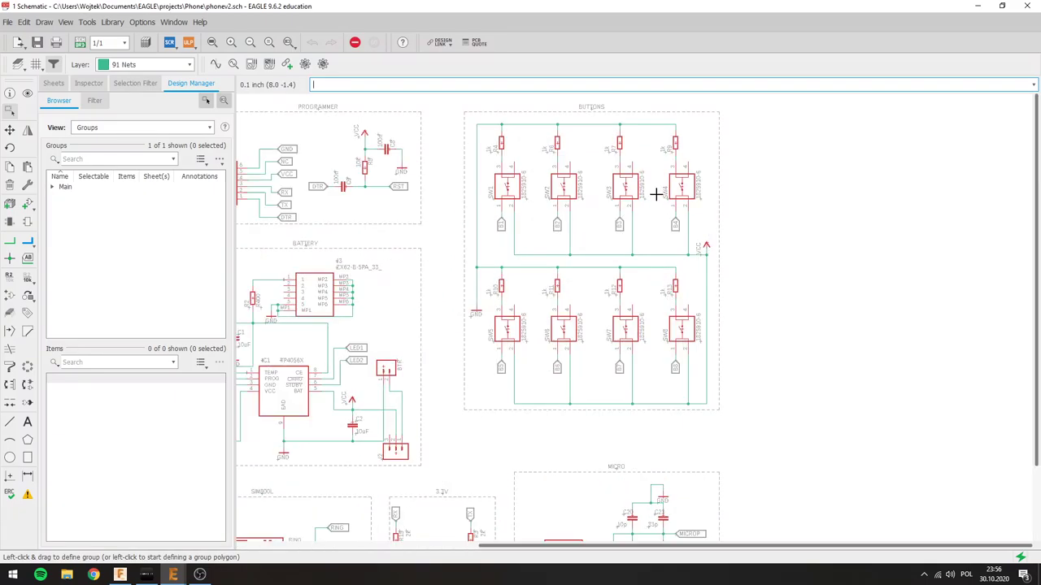
scroll(673, 107, "up", 3)
scroll(672, 107, "down", 2)
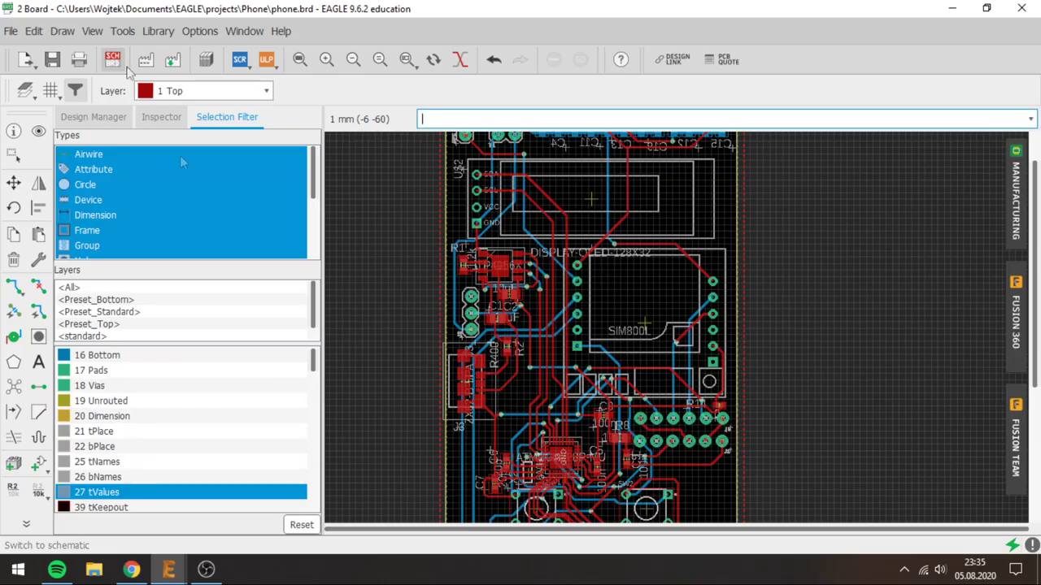
left_click(1017, 235)
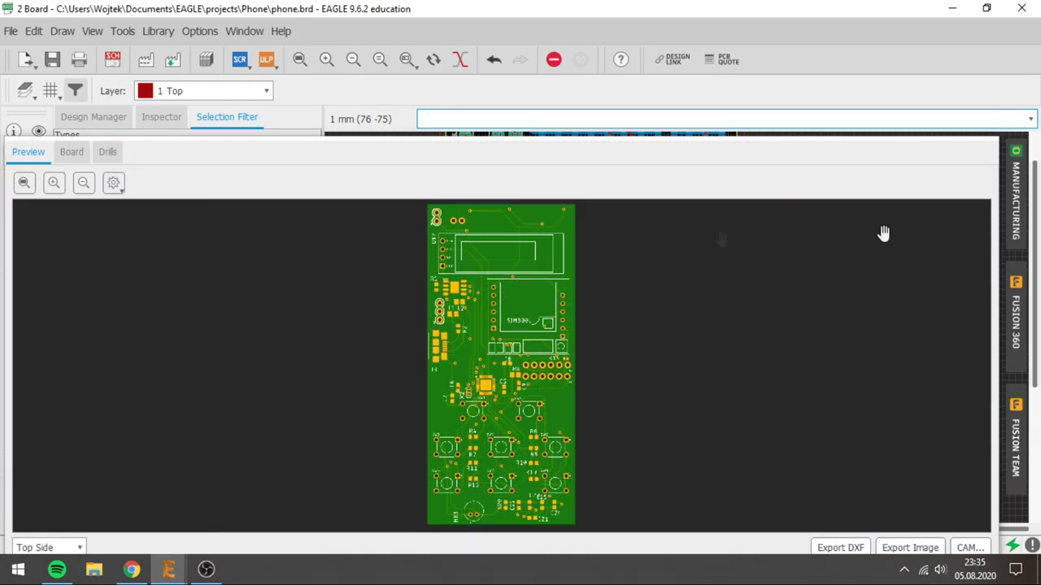
left_click_drag(559, 164, 585, 96)
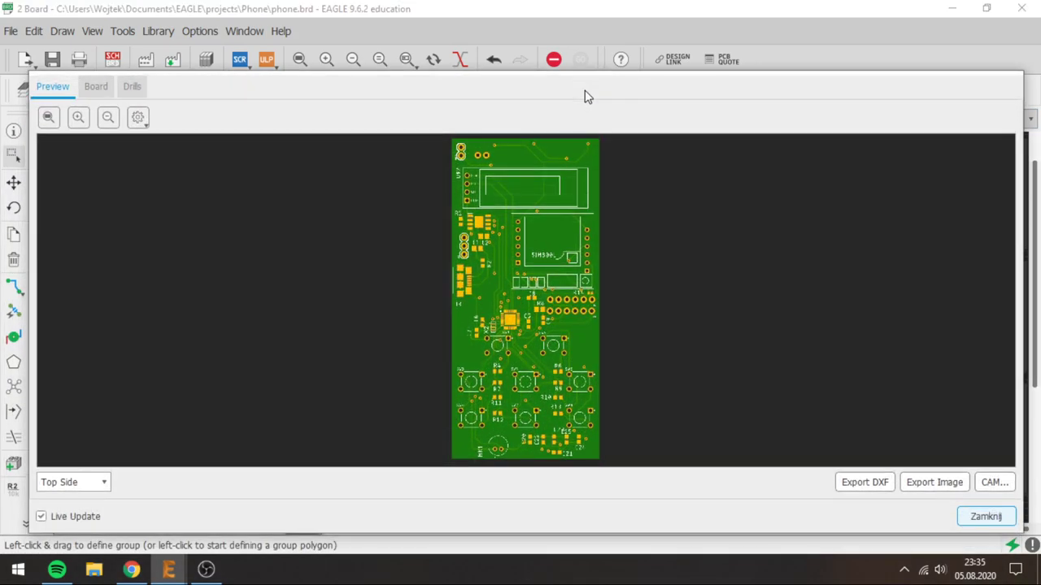
left_click(984, 517)
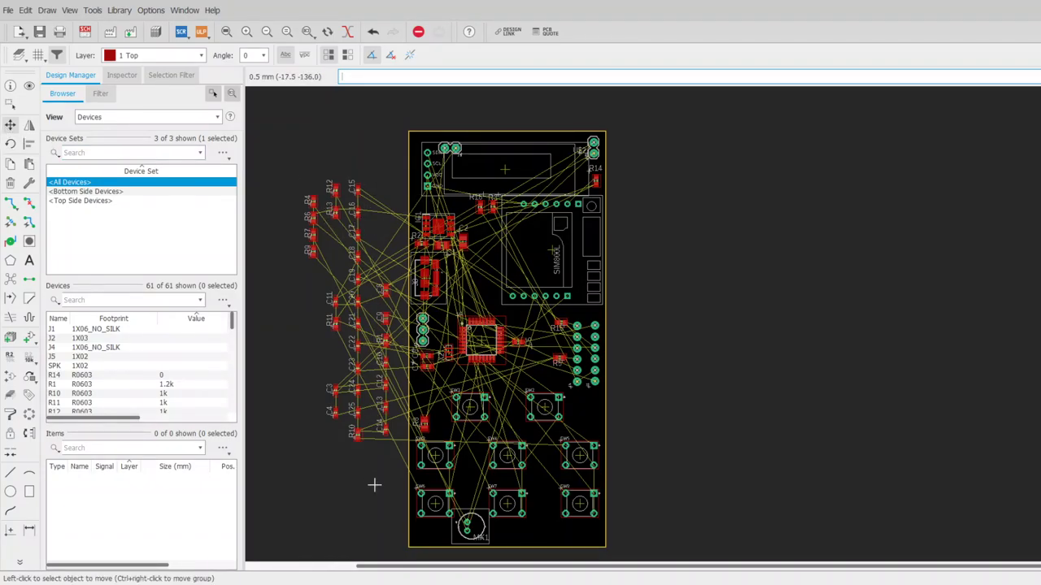
Pick up resistor R1 with the Move tool to reposition it
scroll(367, 431, "up", 5)
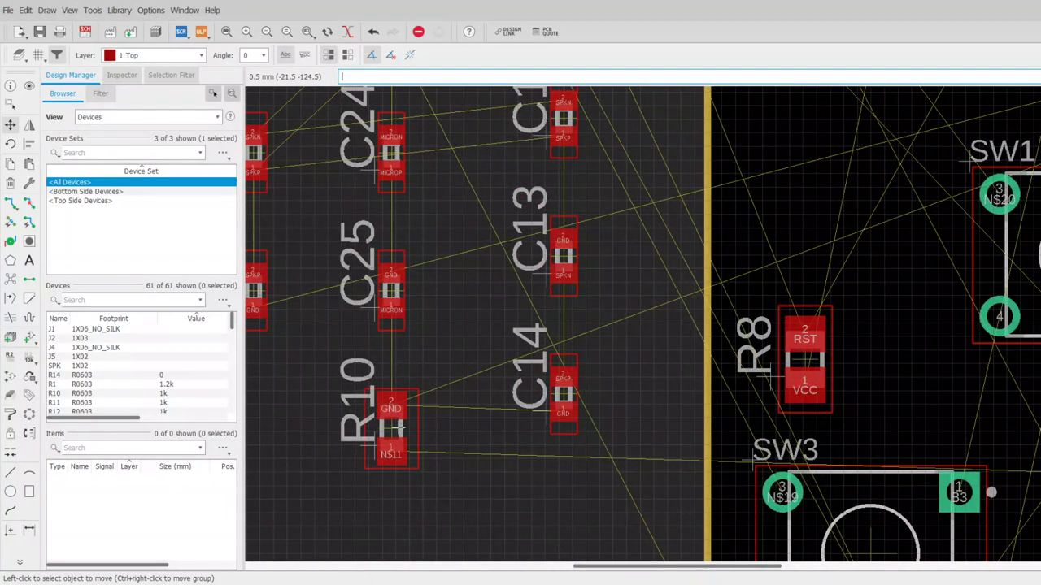
scroll(392, 427, "down", 5)
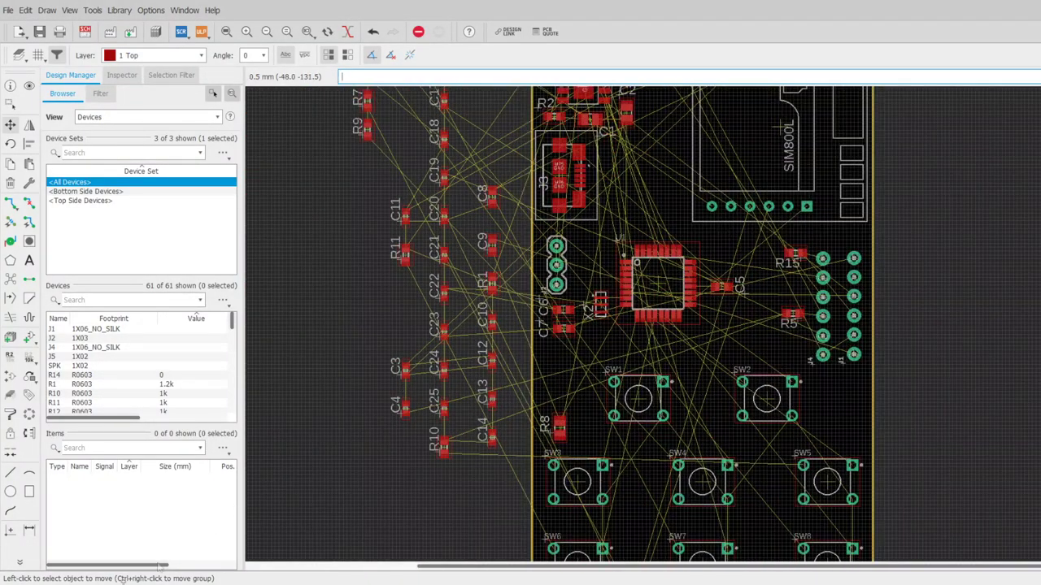
left_click(10, 124)
scroll(544, 286, "up", 4)
left_click(448, 299)
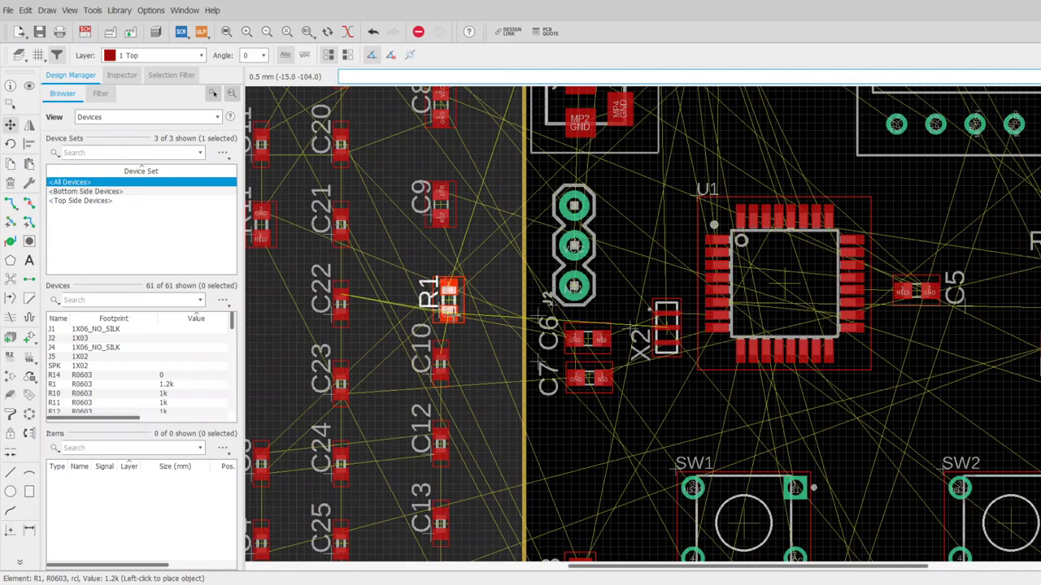
scroll(449, 299, "down", 5)
scroll(510, 163, "up", 5)
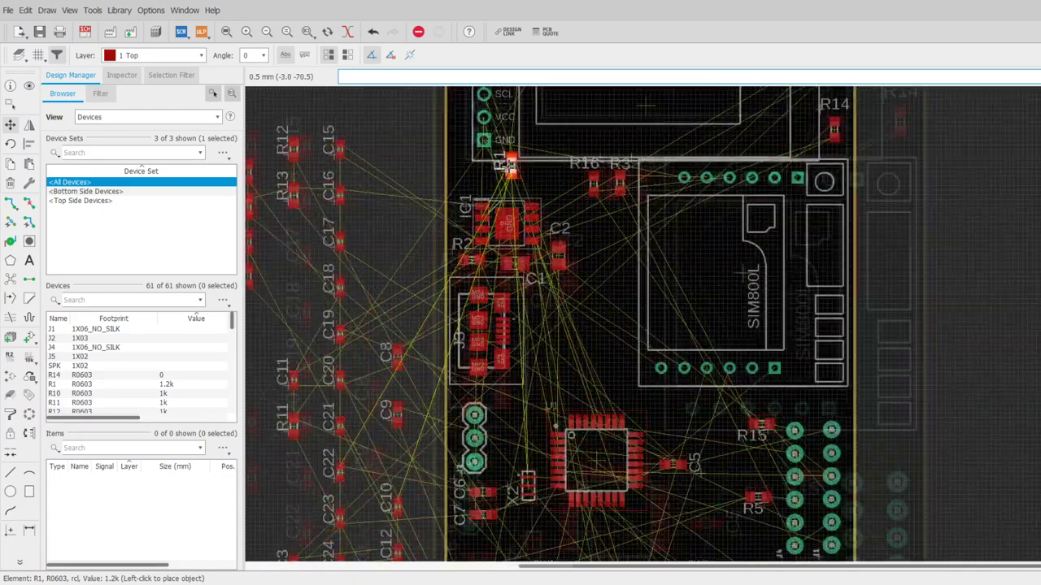
scroll(510, 163, "up", 5)
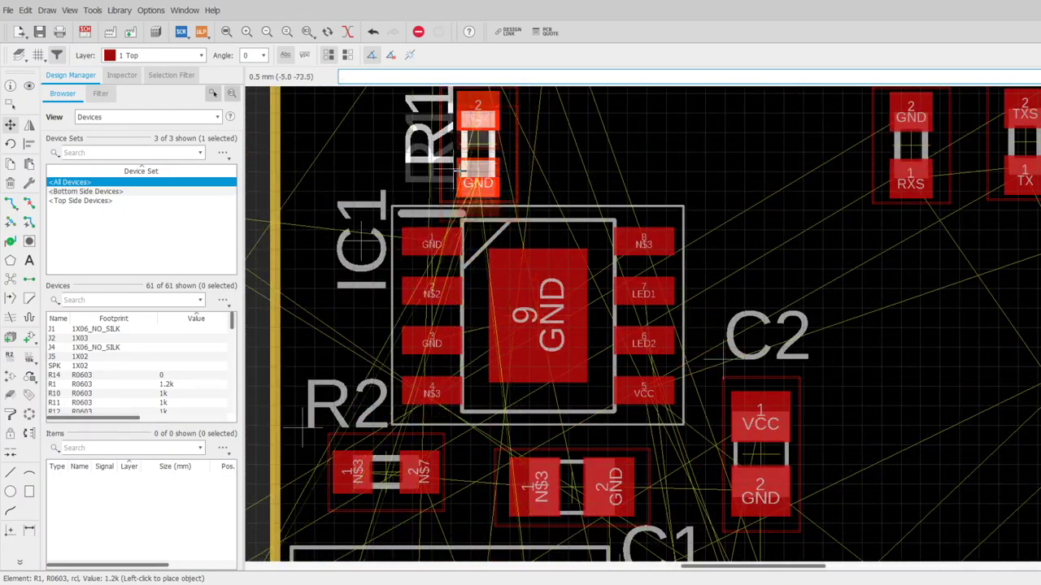
Rotate R1 upright with pad 1 on top and drop it beside IC1
right_click(455, 167)
right_click(374, 170)
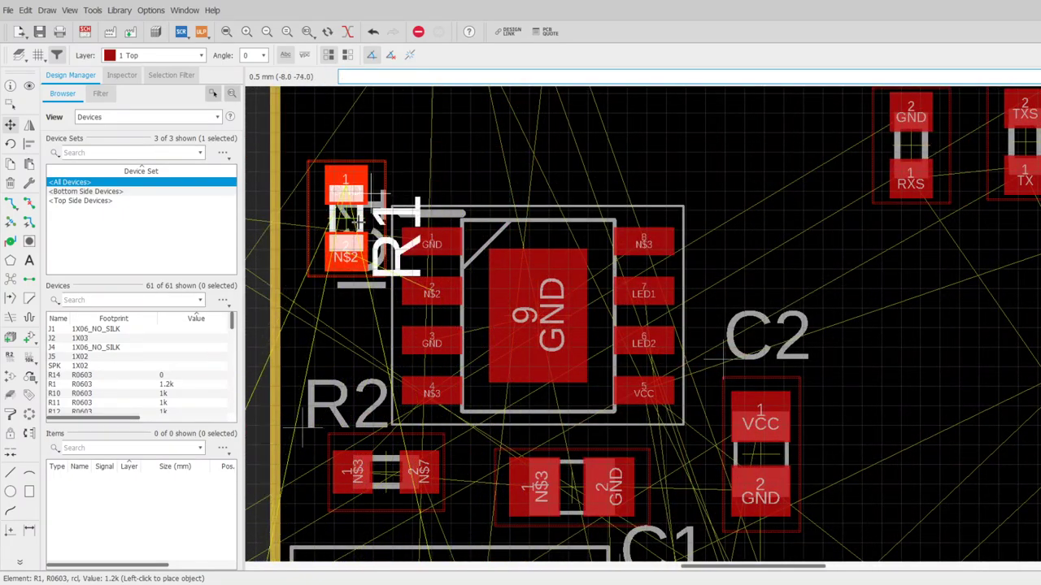
left_click(345, 256)
scroll(345, 257, "down", 5)
scroll(650, 326, "down", 6, "ctrl")
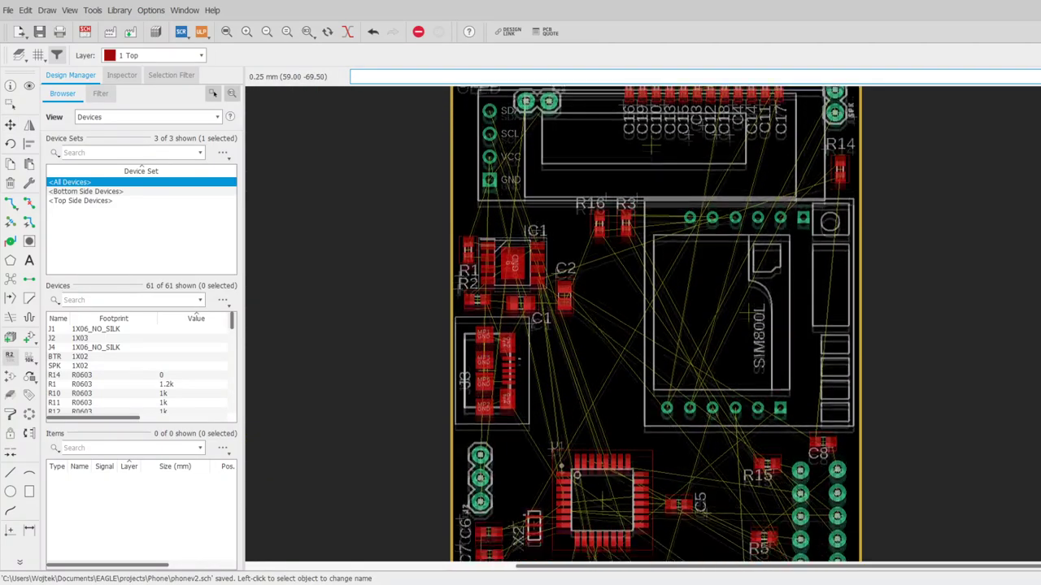
scroll(655, 326, "down", 6, "ctrl")
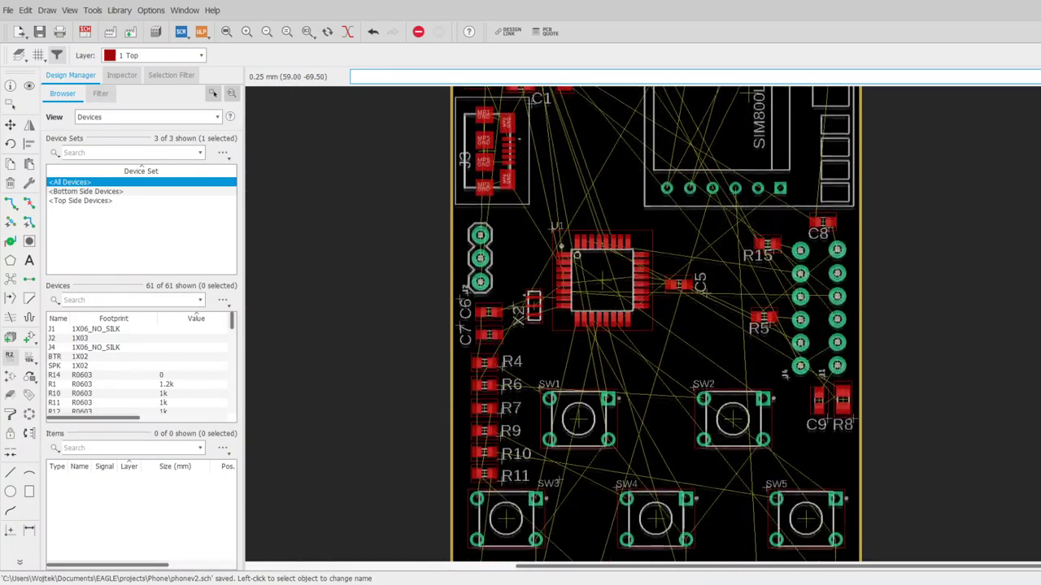
scroll(655, 326, "down", 2, "ctrl")
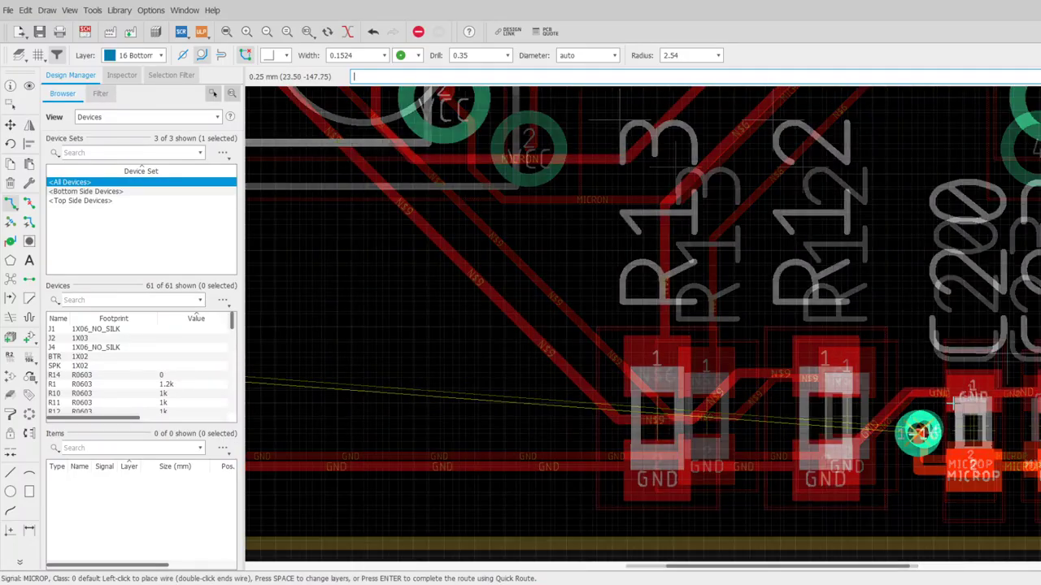
End the MICROP bottom-layer trace on MK1 pad 2 and zoom out to the whole board
scroll(929, 424, "down", 2)
scroll(391, 362, "up", 3)
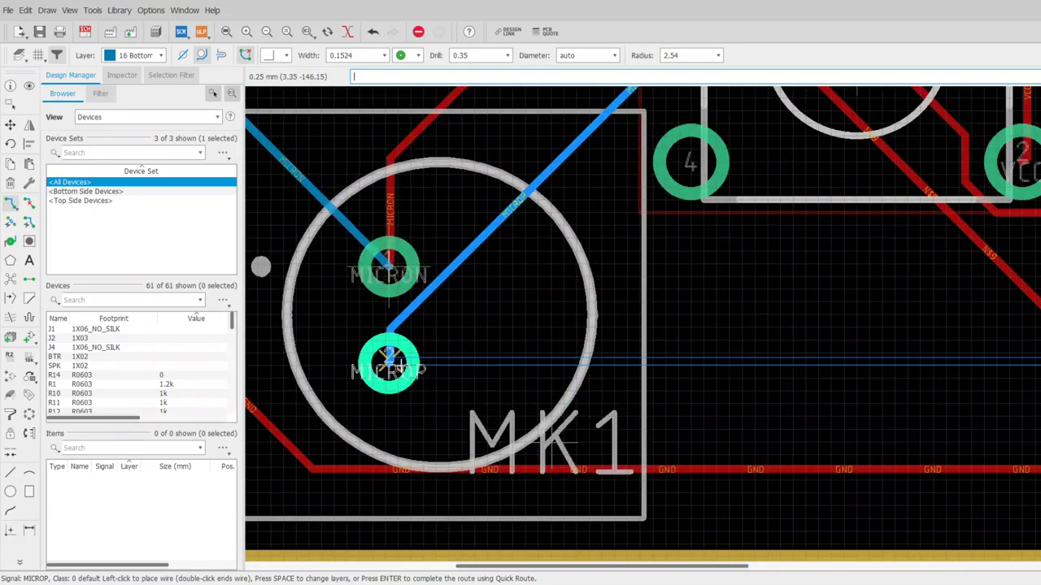
left_click(388, 359)
scroll(368, 334, "down", 2)
scroll(553, 504, "down", 3)
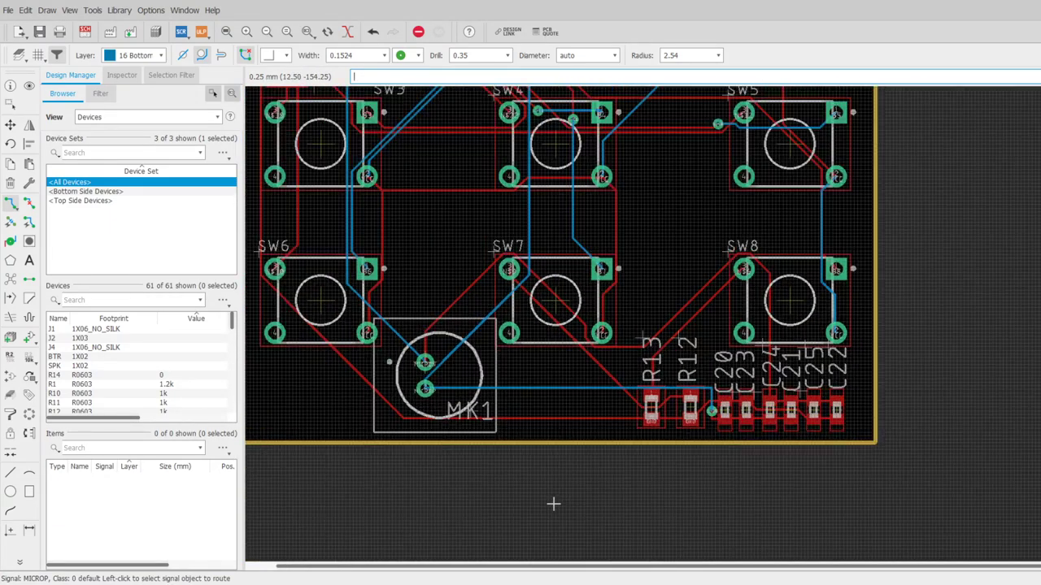
scroll(553, 508, "down", 4)
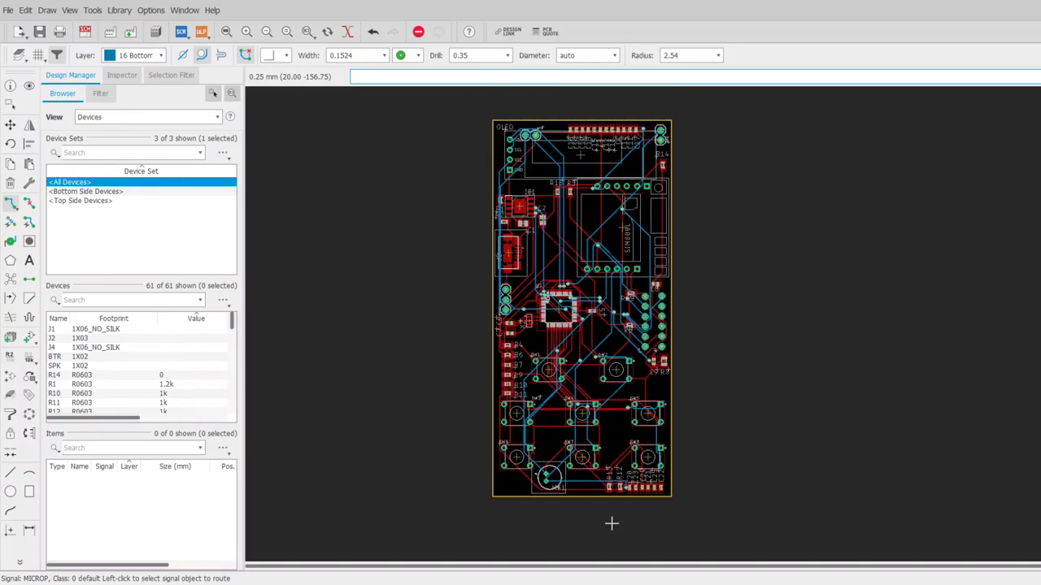
scroll(550, 164, "up", 2)
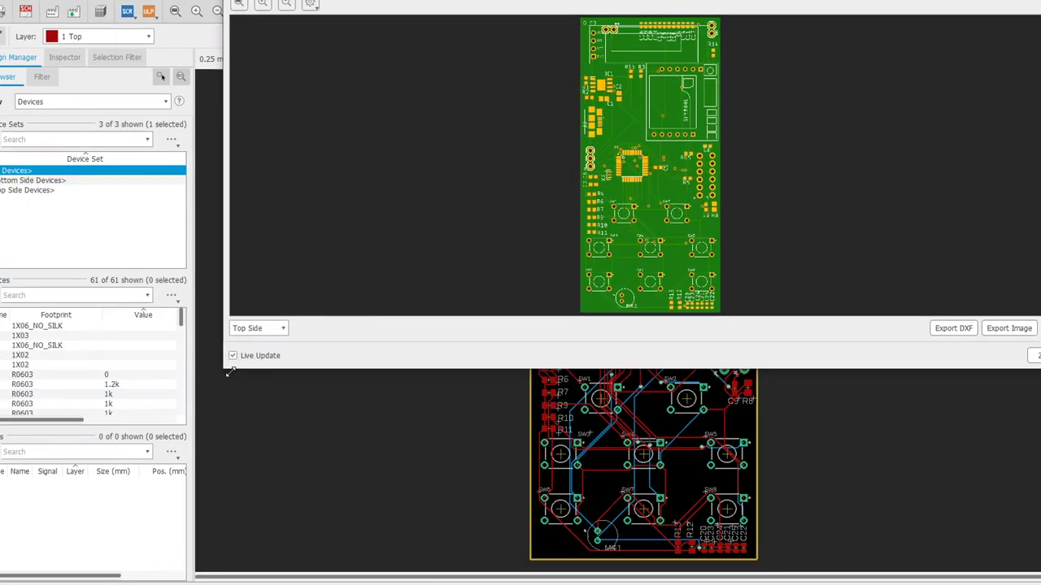
Enlarge the manufacturing preview to inspect the Top Side, then close it
left_click_drag(228, 370, 334, 451)
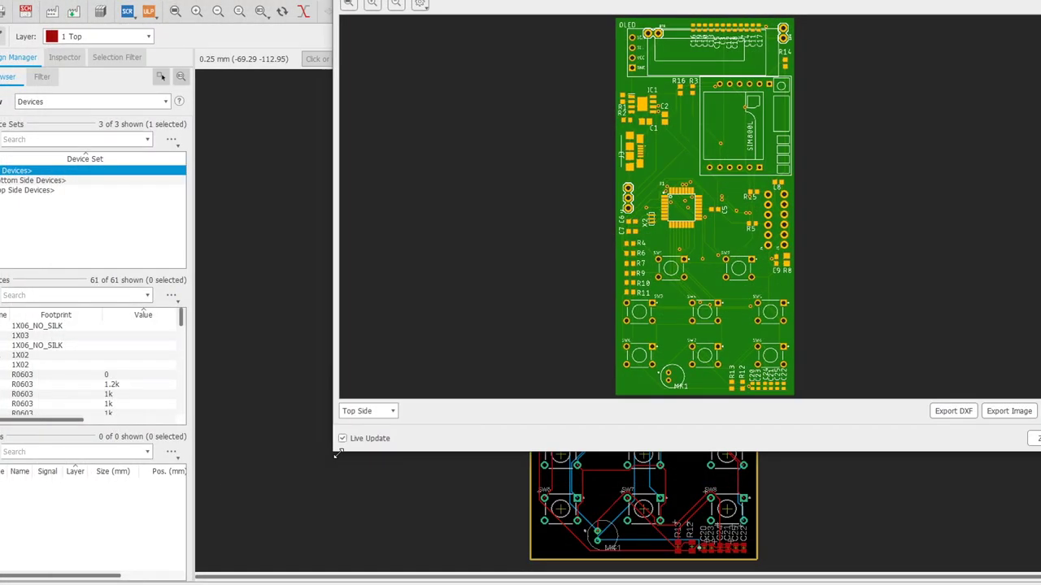
left_click(1036, 439)
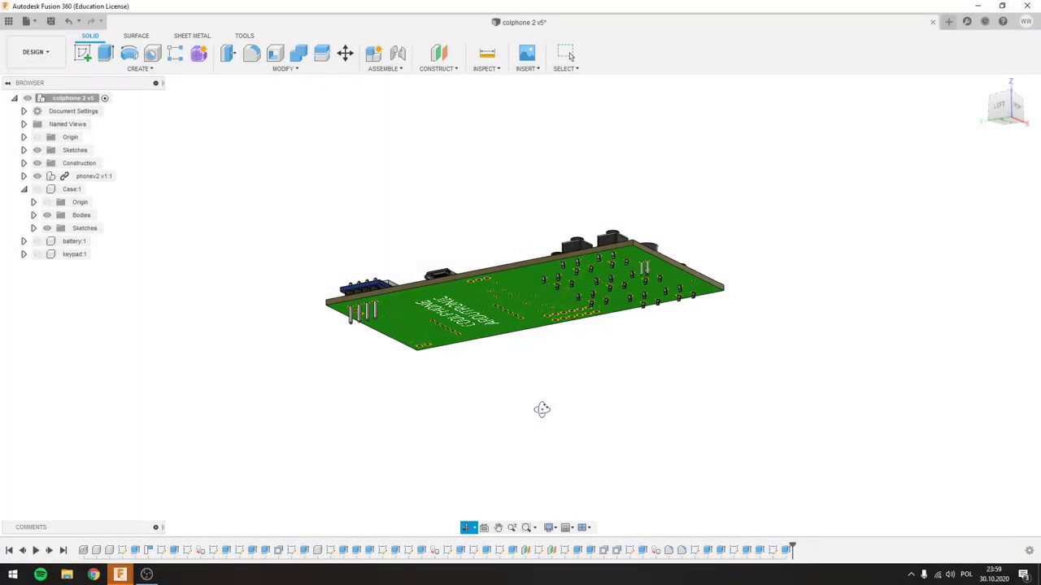
Orbit the PCB model to its underside, face it from the front, then return Home
left_click_drag(561, 406, 810, 435)
key("F6")
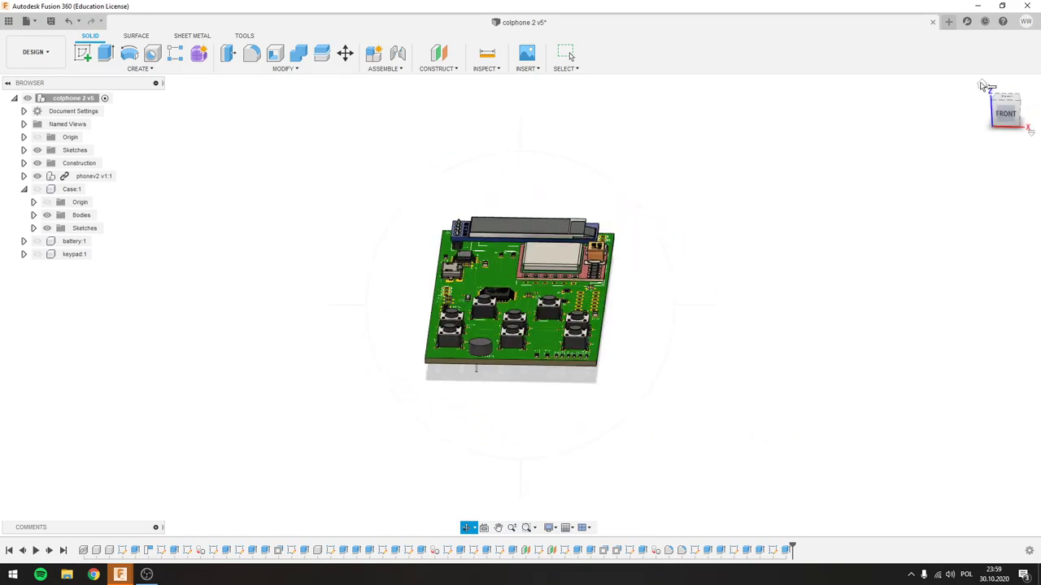
left_click(984, 85)
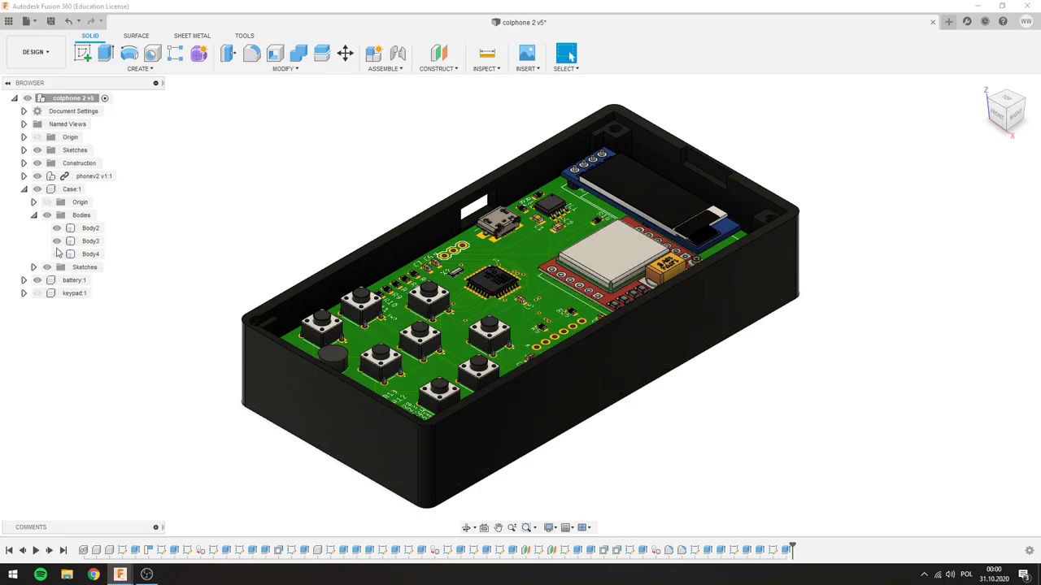
Make Body3, Body4 and keypad:1 visible so the case, orange lid and keypad enclose the PCB
middle_click_drag(309, 500, 444, 441, "shift")
left_click(56, 241)
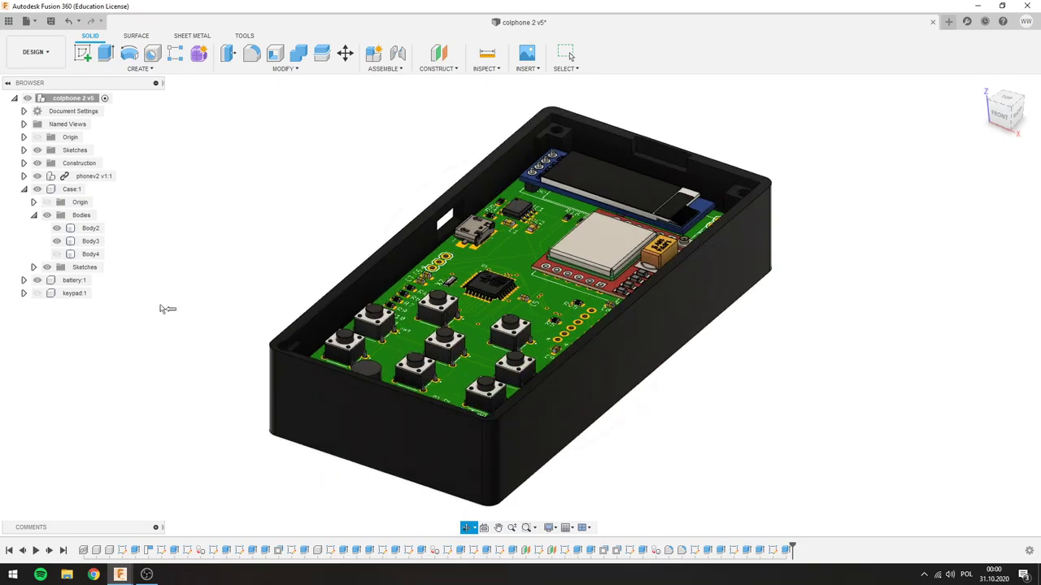
left_click(56, 253)
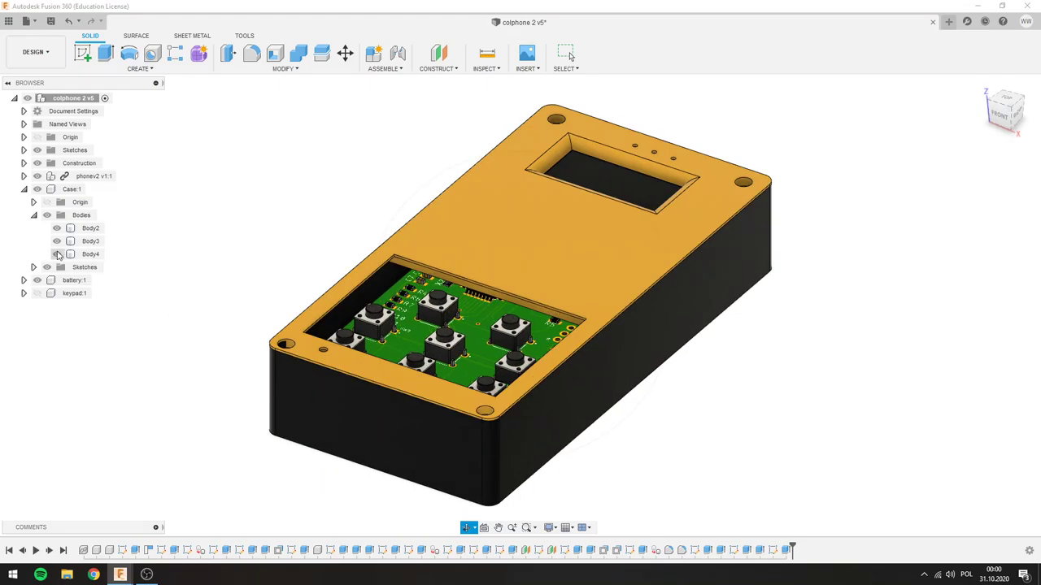
middle_click_drag(215, 260, 249, 233, "shift")
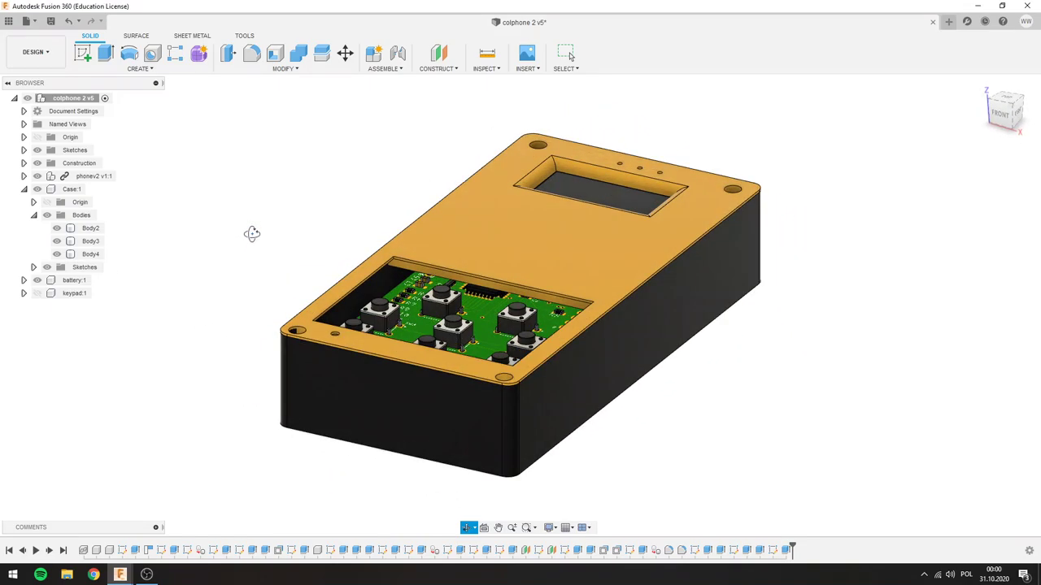
left_click(36, 292)
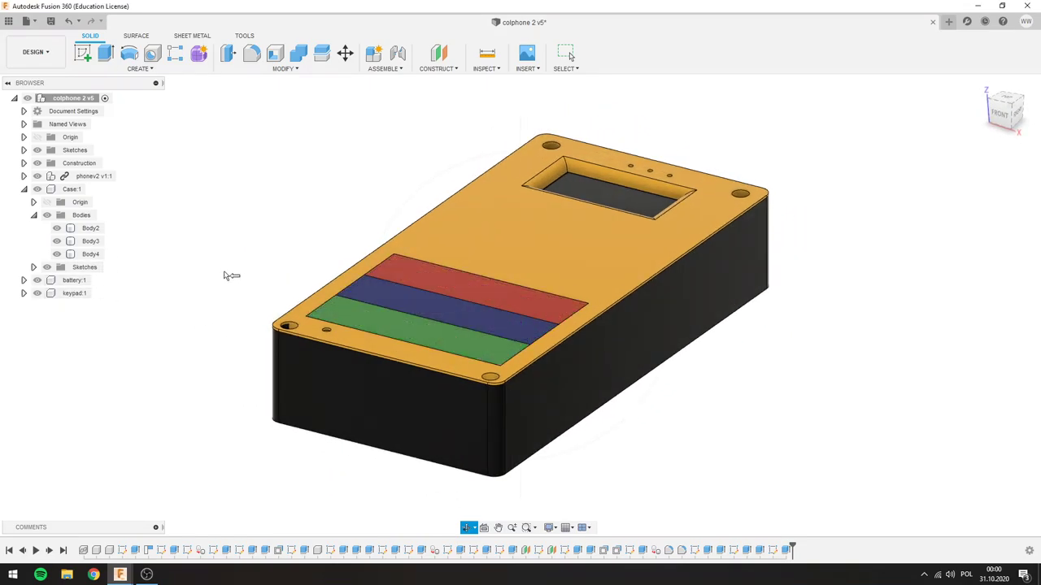
key("Escape")
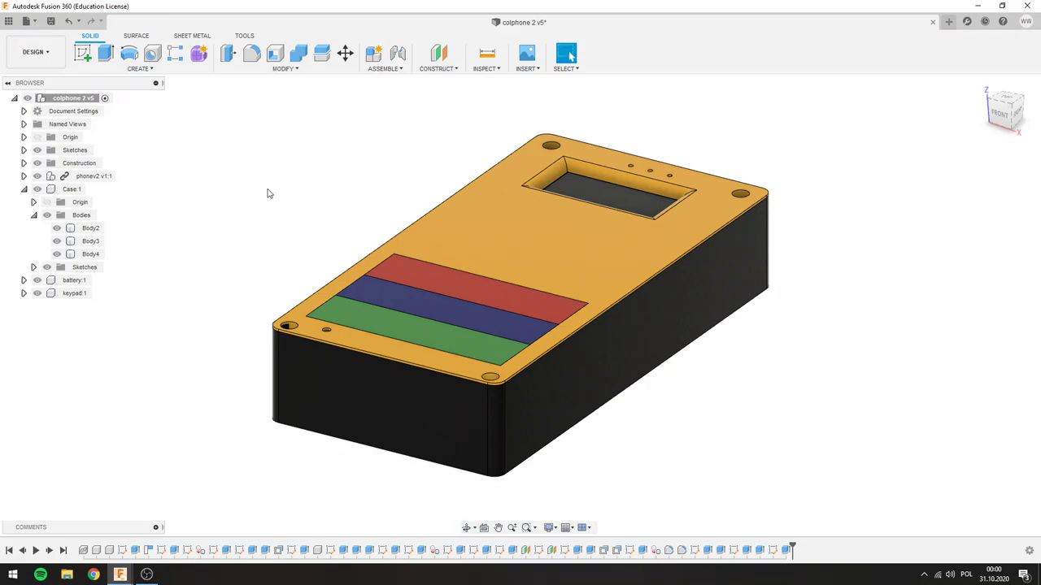